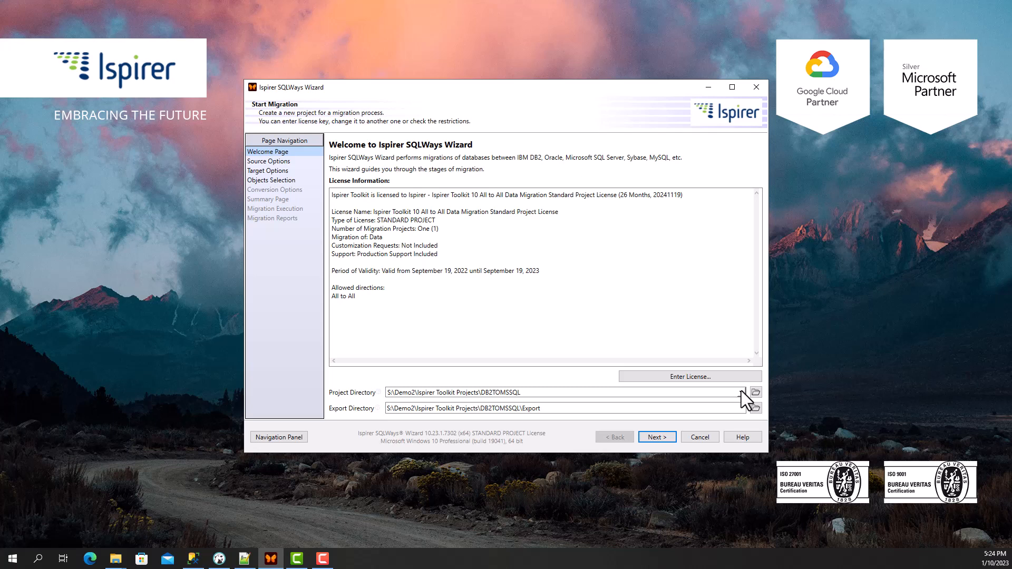
Step: Keep the DB2TOMSSQL project directory and the DB210.5_VMDBSRV022_ETEST source data source, and proceed to the target database options
left_click(741, 390)
left_click(741, 391)
left_click(657, 438)
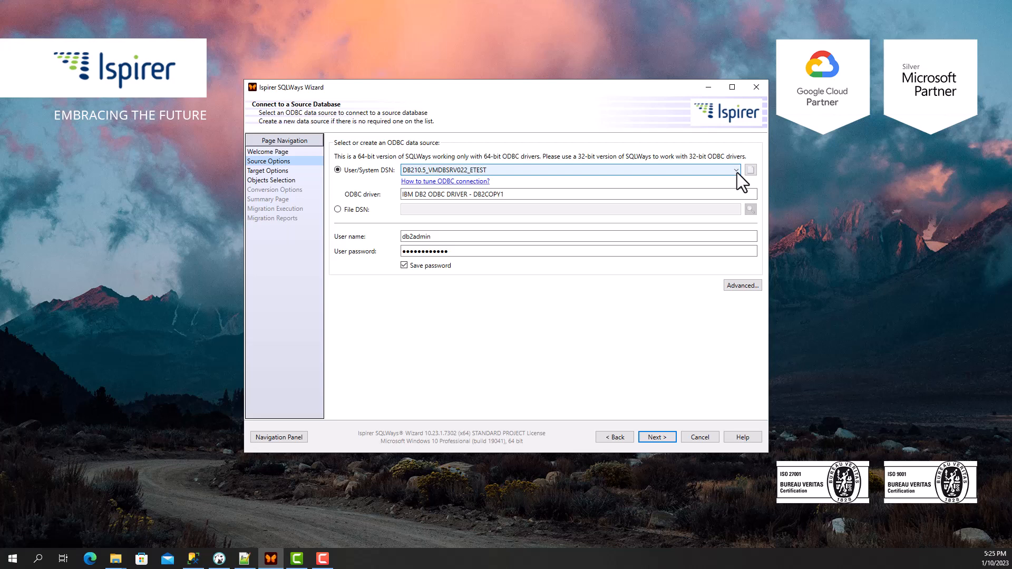
left_click(656, 437)
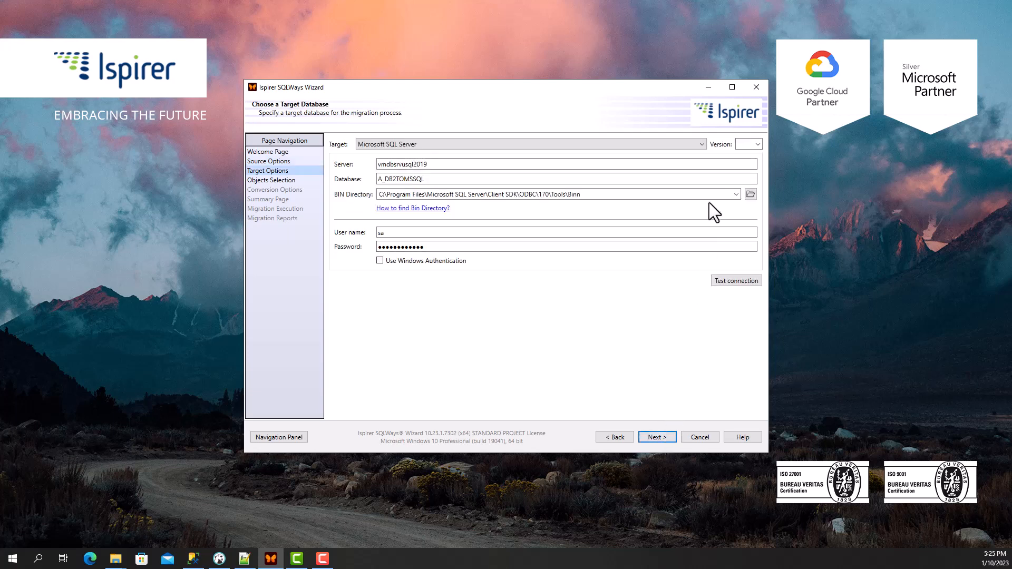
Step: Keep Microsoft SQL Server as the target with its current BIN directory, and proceed to the database object selection
left_click(704, 145)
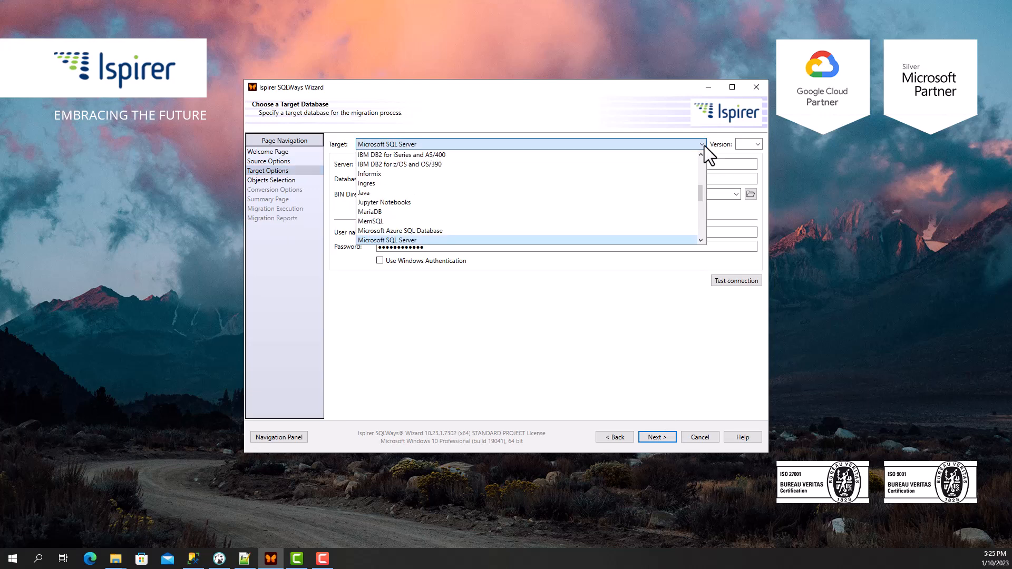
left_click(704, 146)
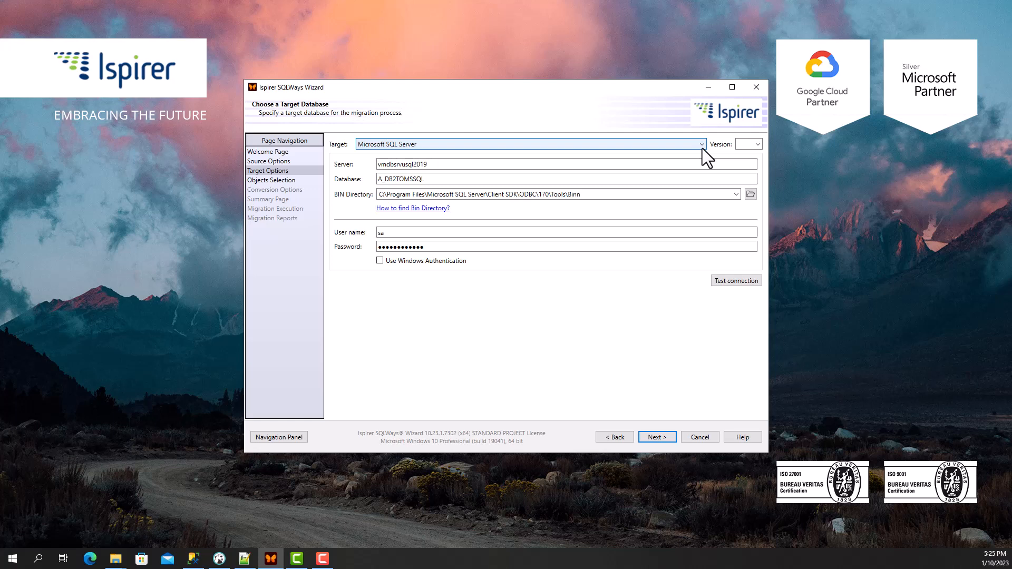
left_click(736, 195)
left_click(733, 196)
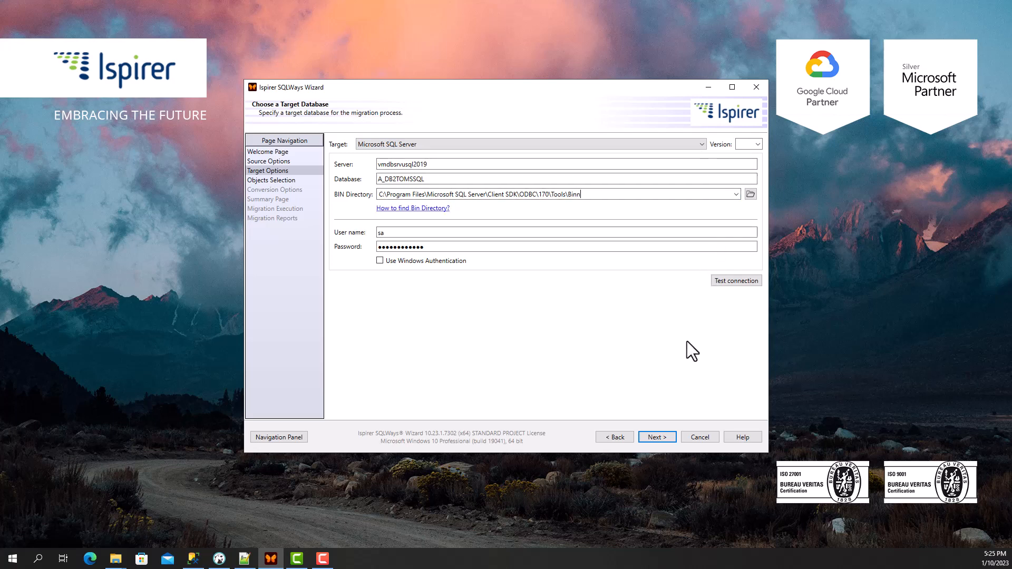
left_click(655, 438)
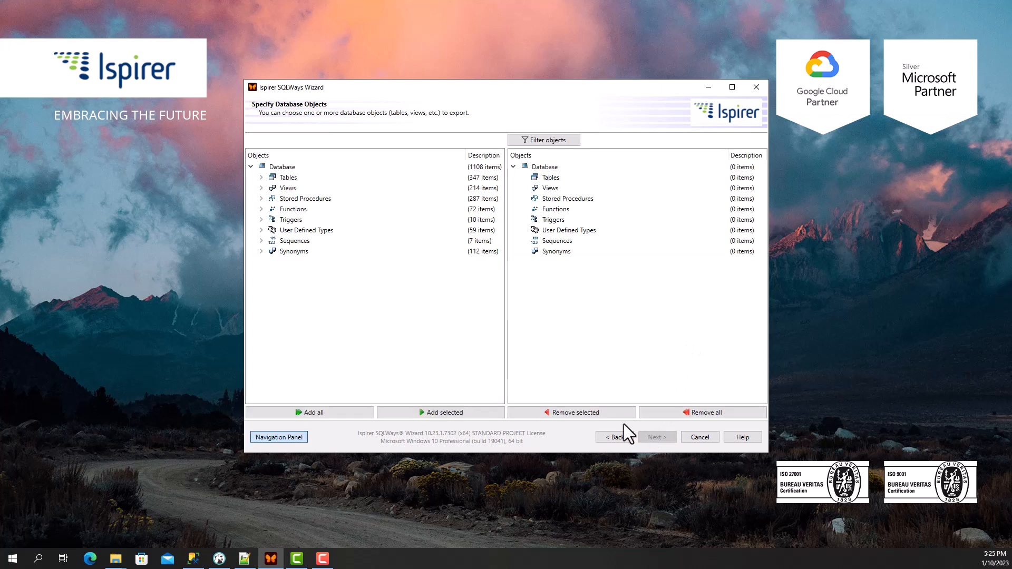
Step: Select the DB2TEST schema under Tables, Views, Stored Procedures and Functions, and add these objects to the migration
left_click(261, 176)
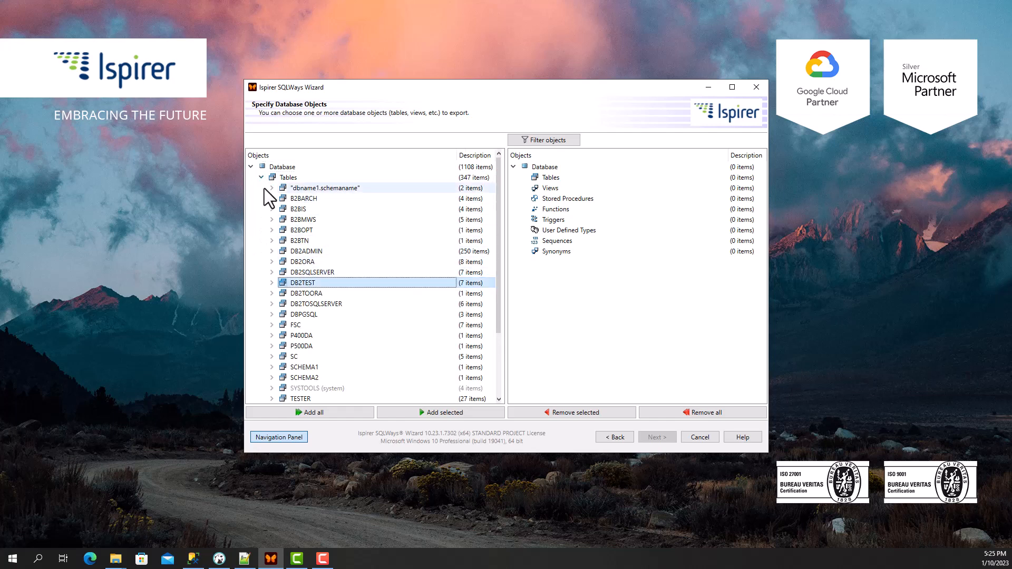
left_click(261, 178)
left_click(261, 187)
left_click(293, 231)
left_click(261, 188)
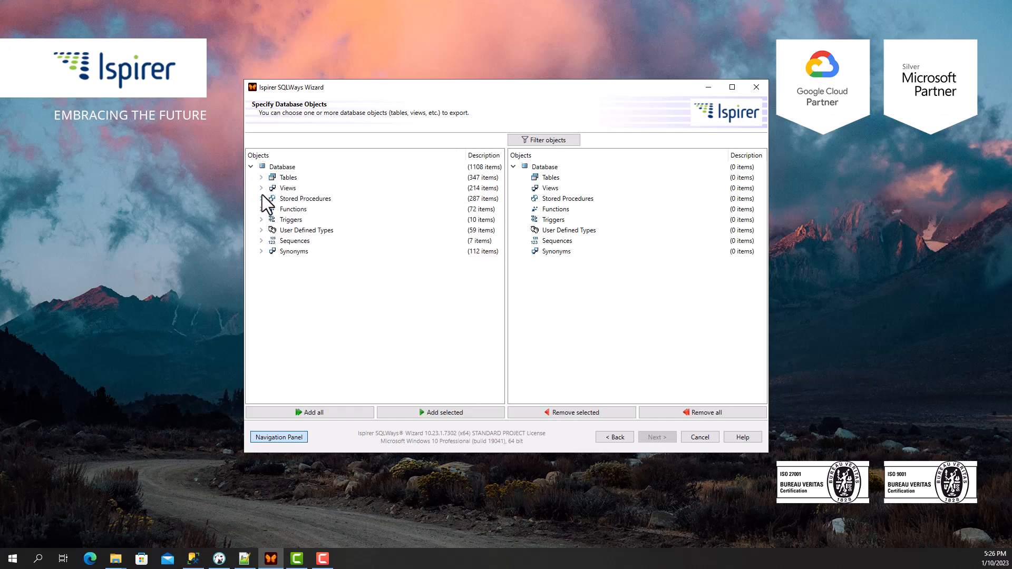
left_click(261, 198)
left_click(293, 239)
left_click(261, 199)
left_click(261, 209)
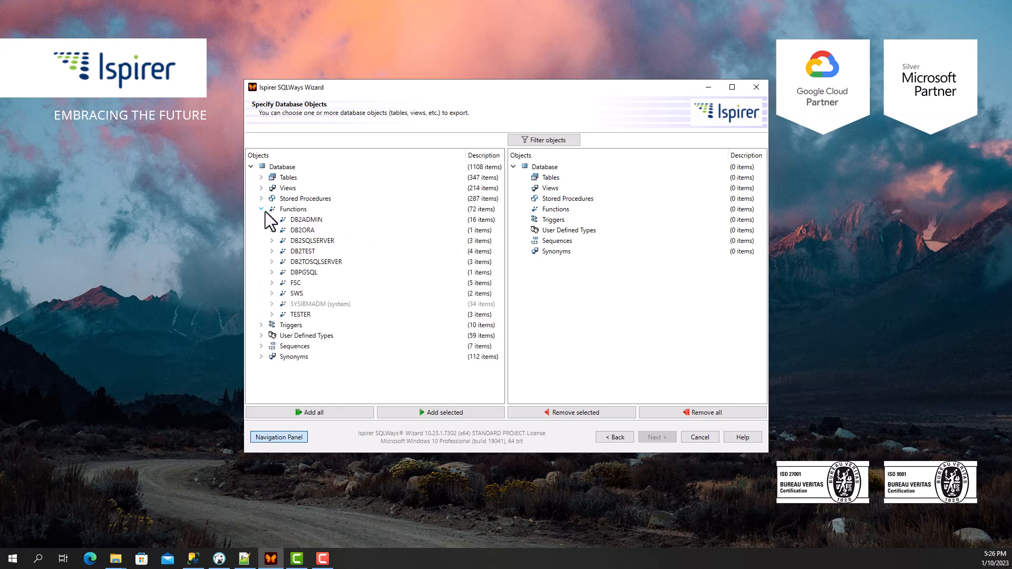
left_click(295, 251)
left_click(261, 209)
left_click(411, 411)
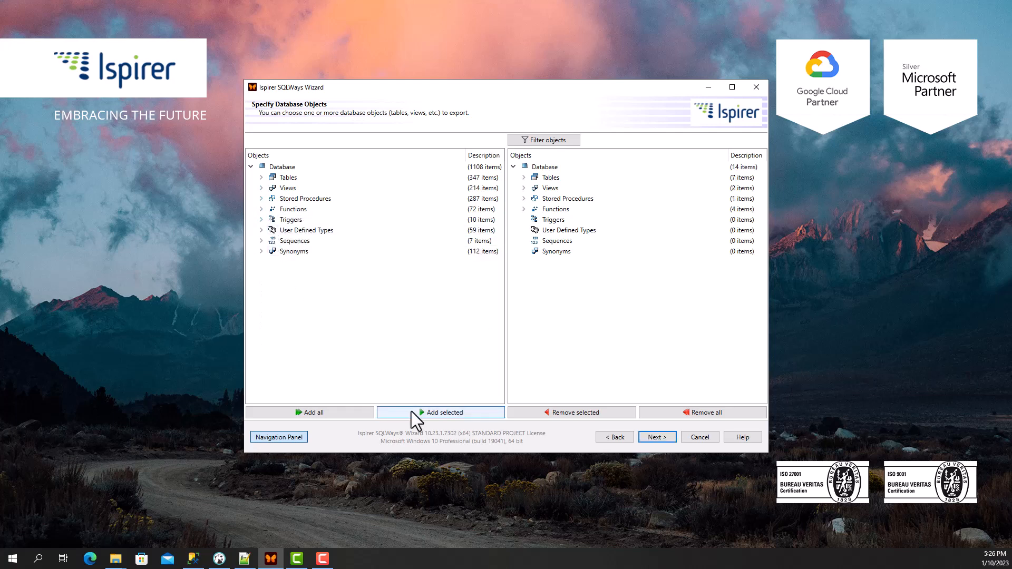
Step: Examine which tables, views, stored procedures and functions of DB2TEST are included in the migration list
left_click(524, 177)
left_click(534, 188)
left_click(523, 178)
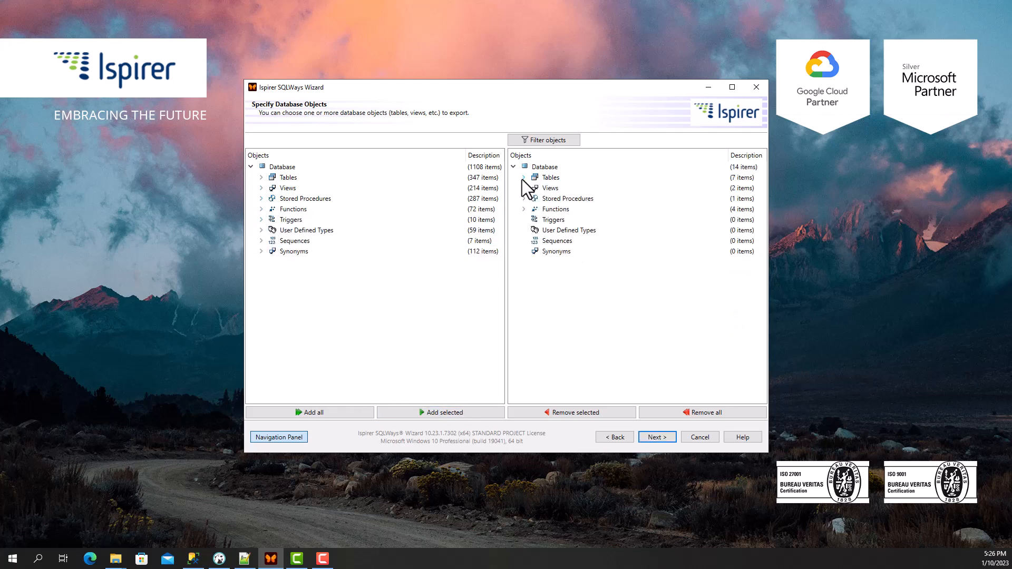
left_click(524, 188)
left_click(534, 199)
left_click(524, 187)
left_click(524, 198)
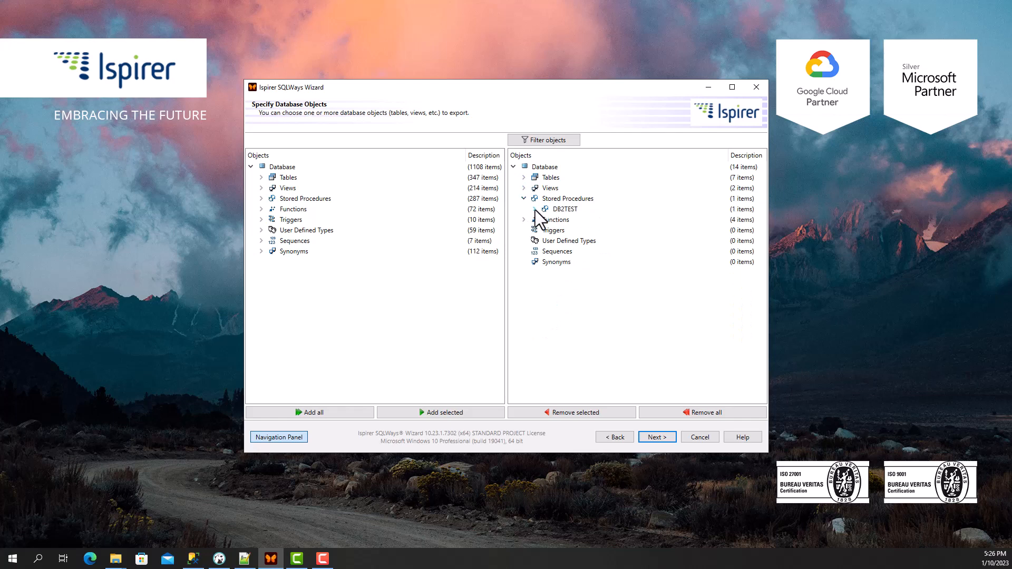
left_click(535, 208)
left_click(523, 198)
left_click(524, 208)
left_click(532, 219)
left_click(524, 209)
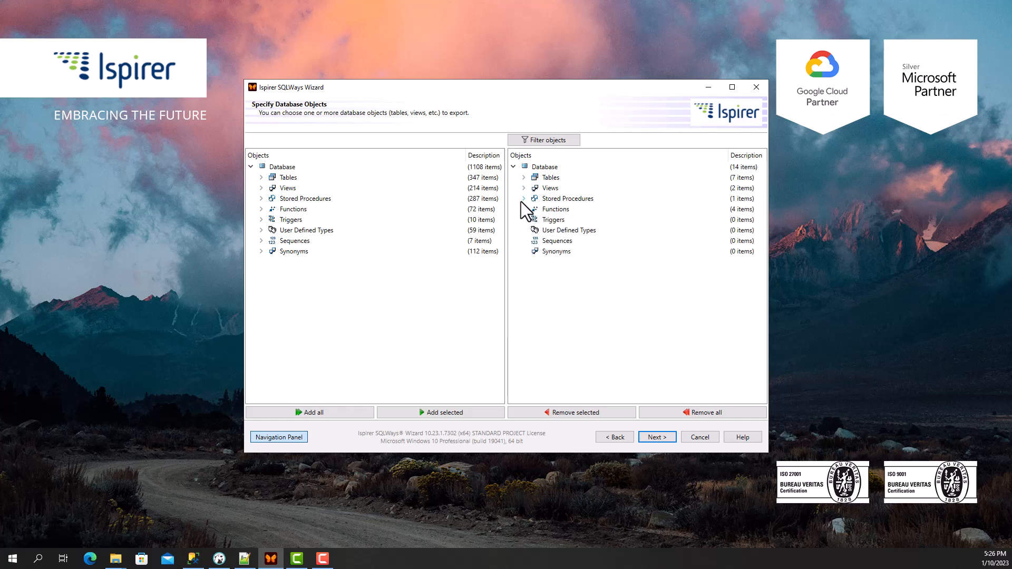
Step: Check the database's DDL options and the DB2TEST ADDRESS table's data type mapping, and continue to the summary
left_click(656, 437)
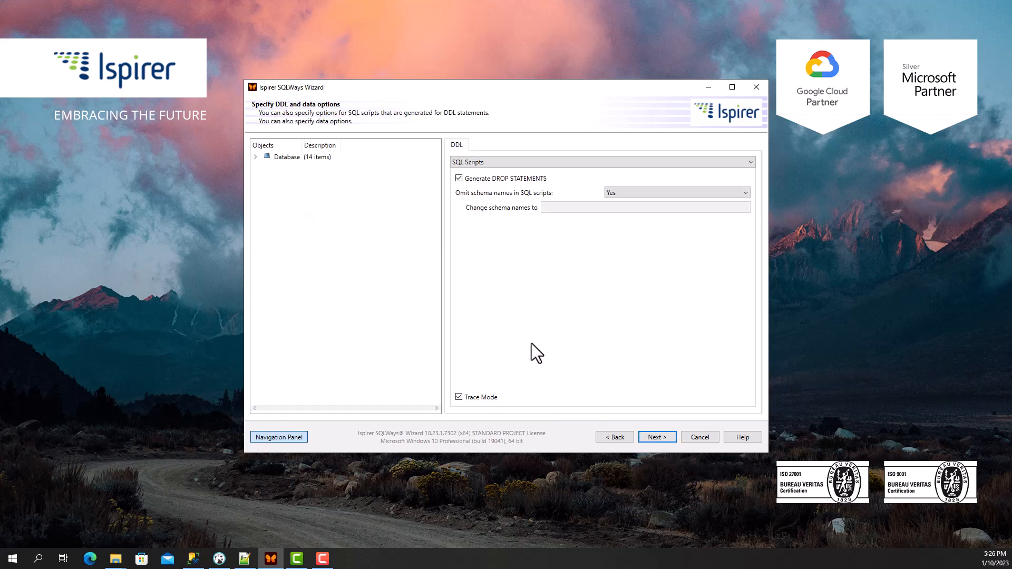
left_click(255, 157)
left_click(265, 168)
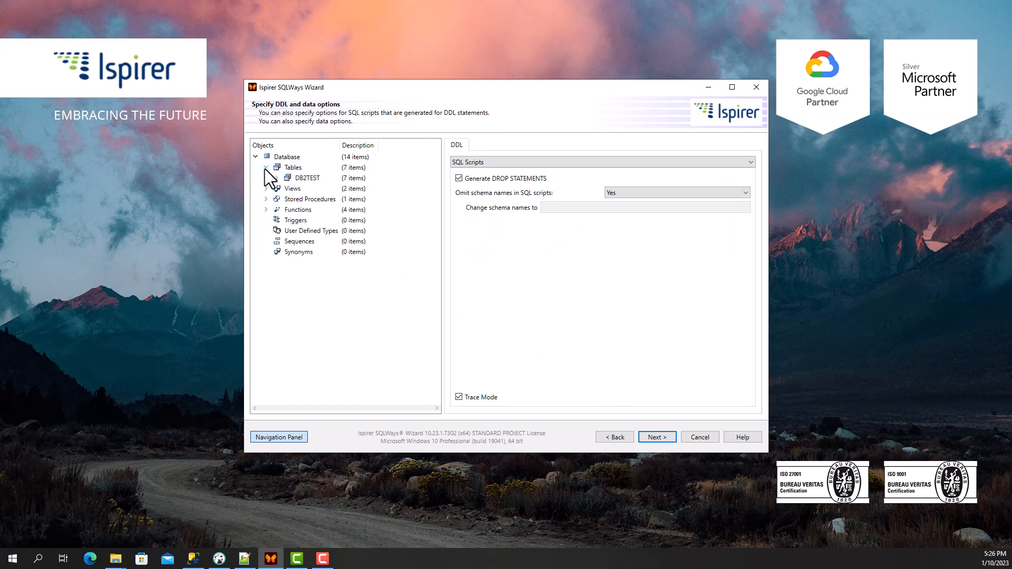
left_click(290, 158)
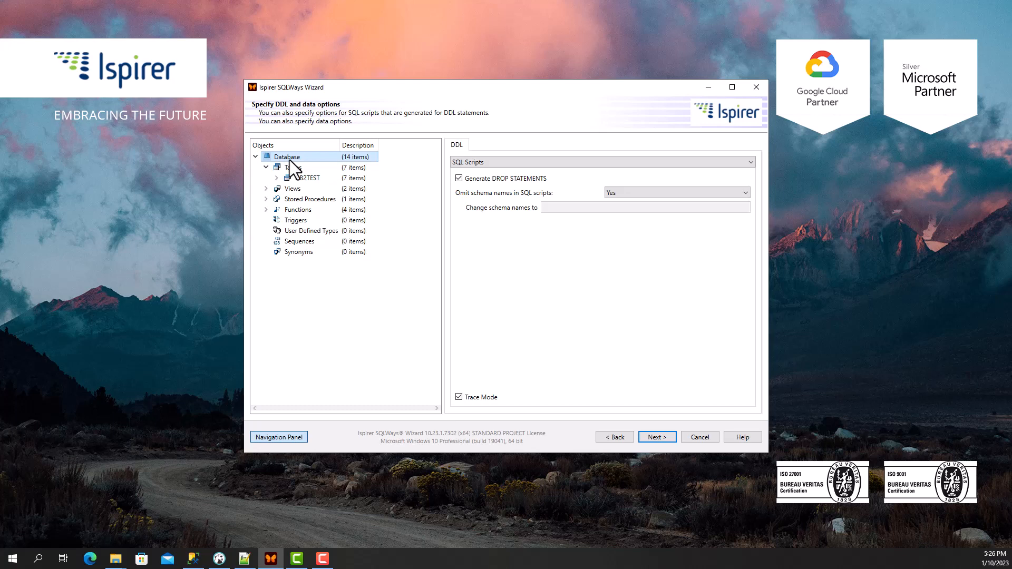
left_click(276, 179)
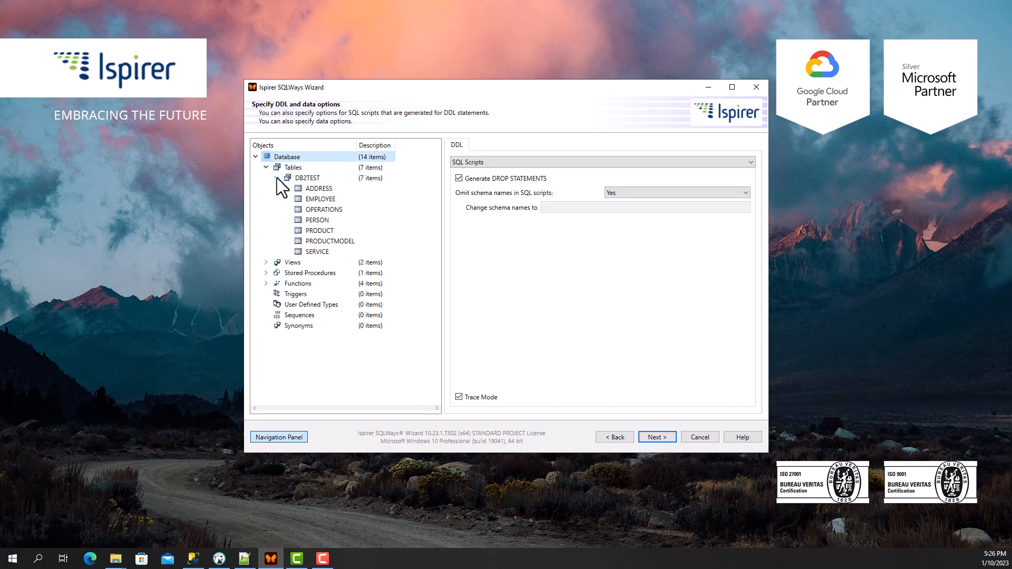
left_click(312, 188)
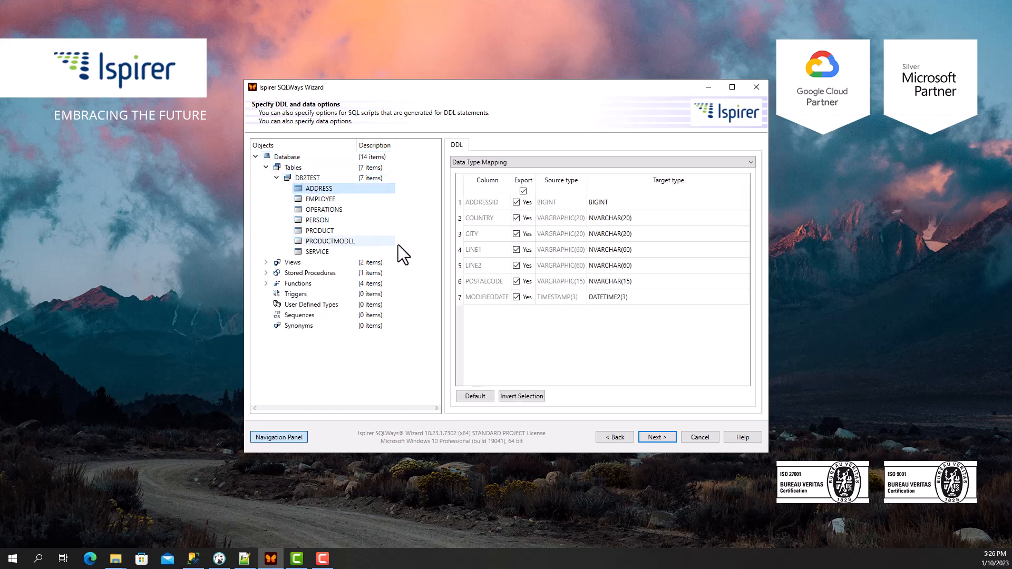
left_click(649, 436)
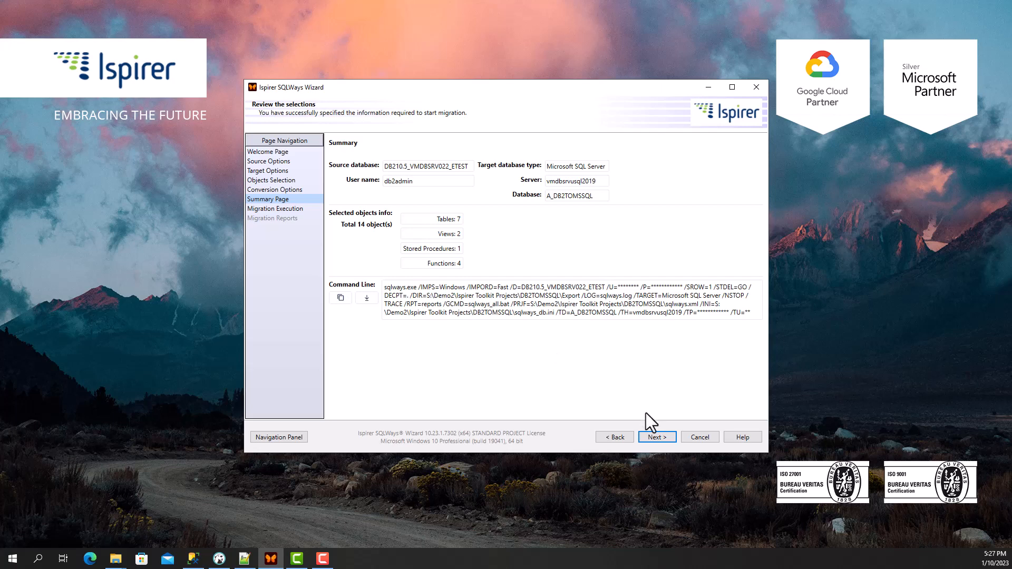
Step: Proceed to migration execution, check the import settings without changing them, and start the conversion
left_click(658, 437)
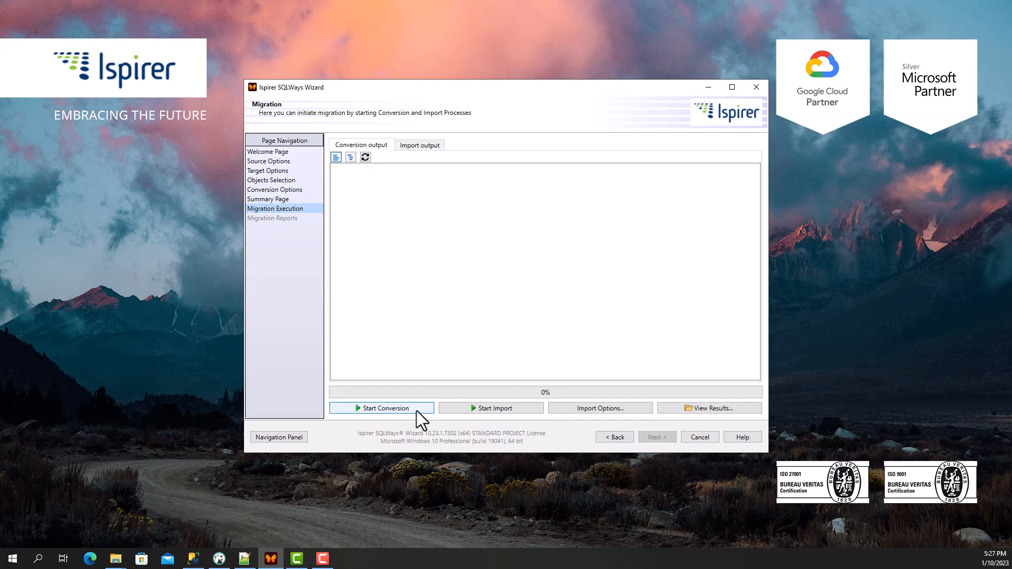
left_click(578, 409)
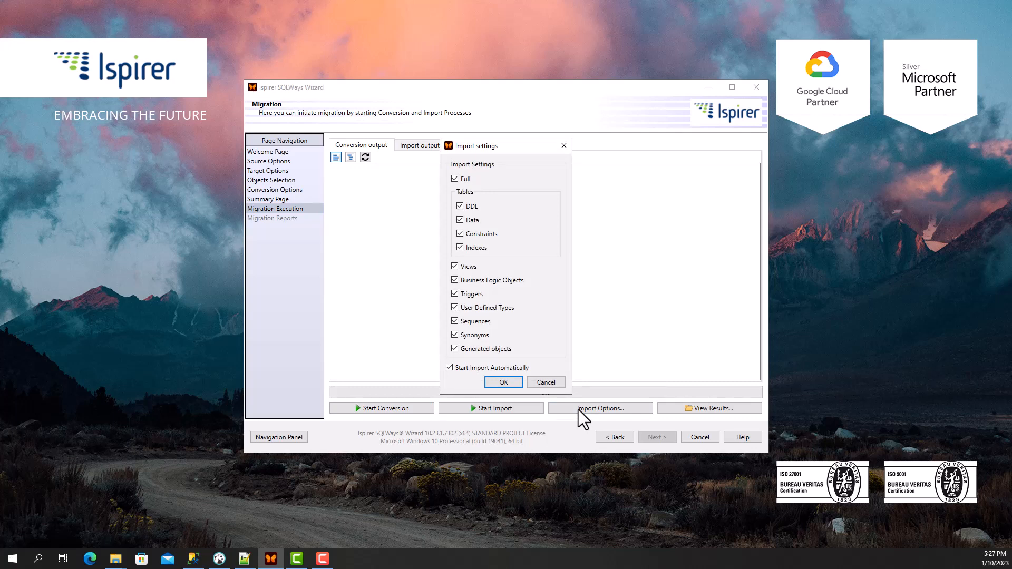
left_click(541, 383)
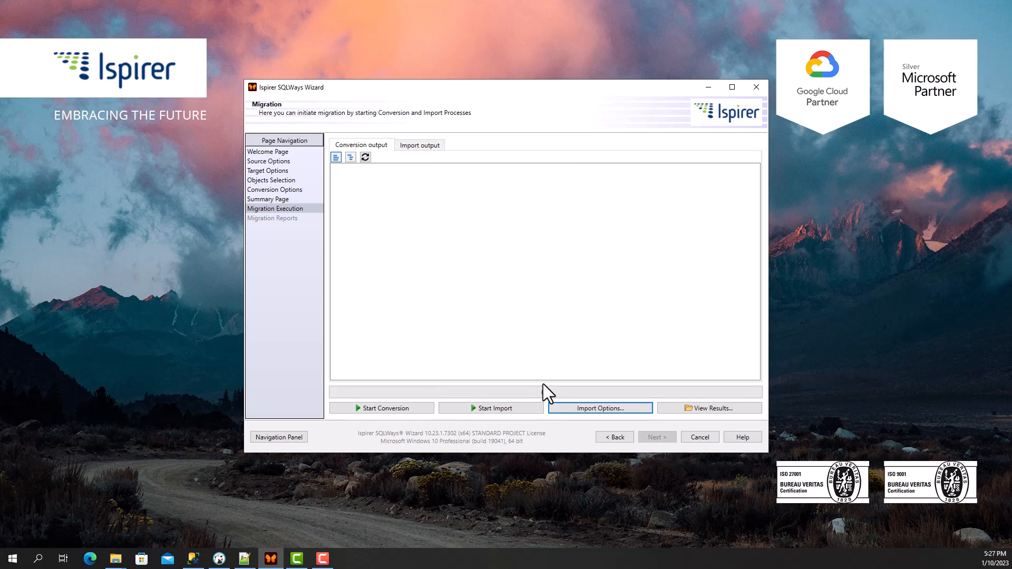
left_click(423, 411)
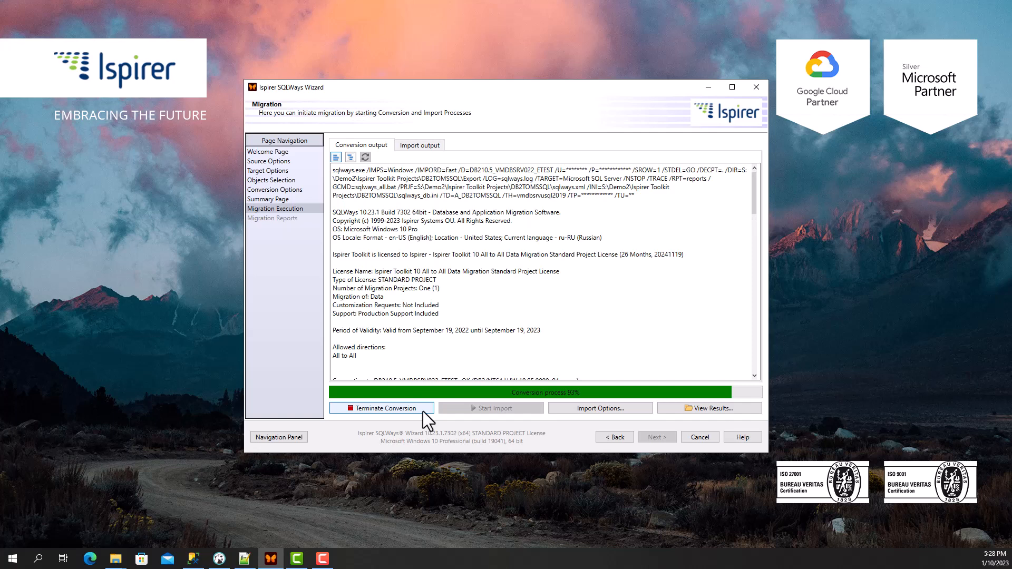
Step: Examine the ends of the conversion and import logs and the generated files in the Export folder
left_click(372, 148)
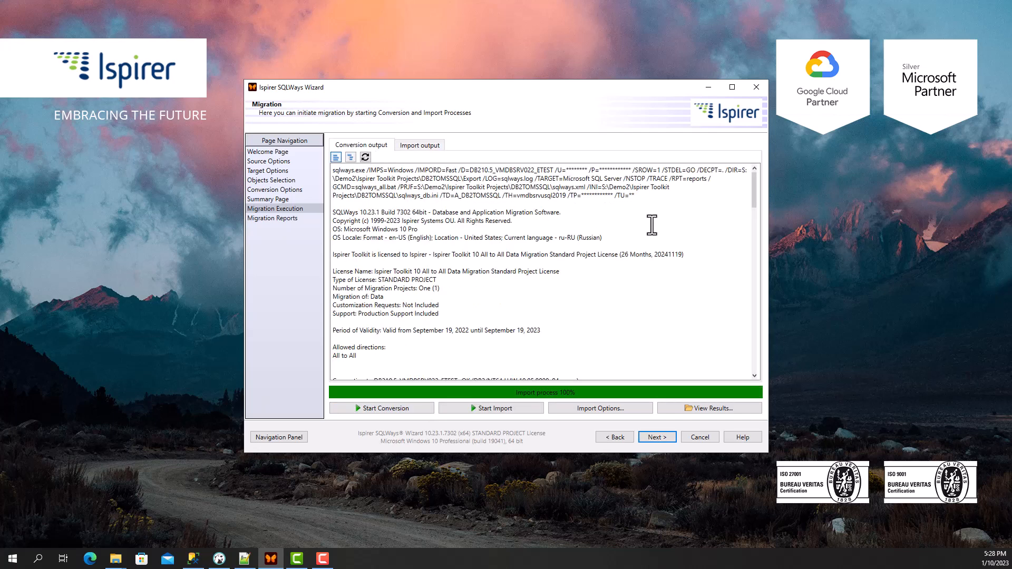
left_click_drag(754, 196, 752, 368)
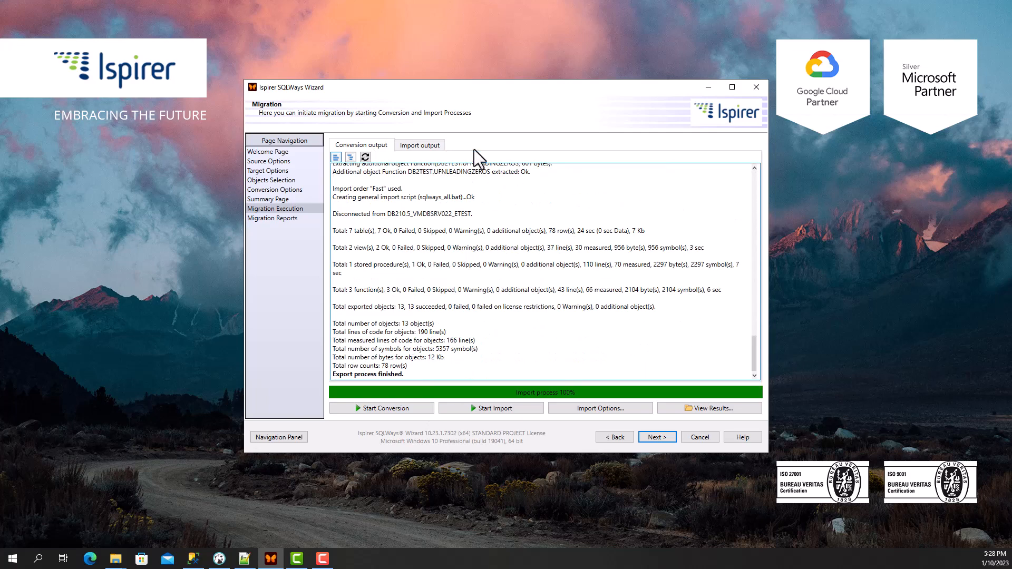
left_click(442, 145)
left_click_drag(748, 177, 728, 357)
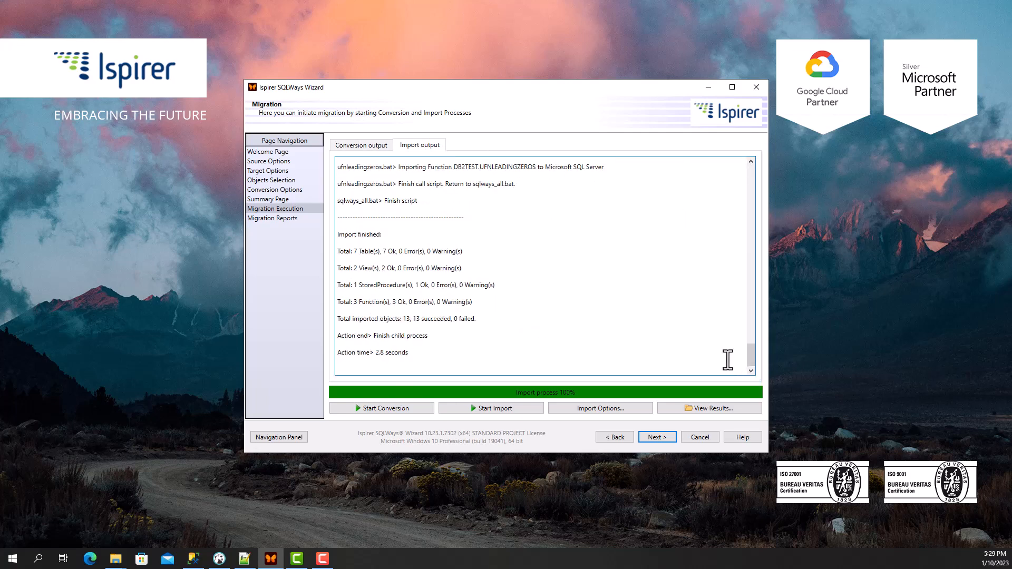
left_click(726, 409)
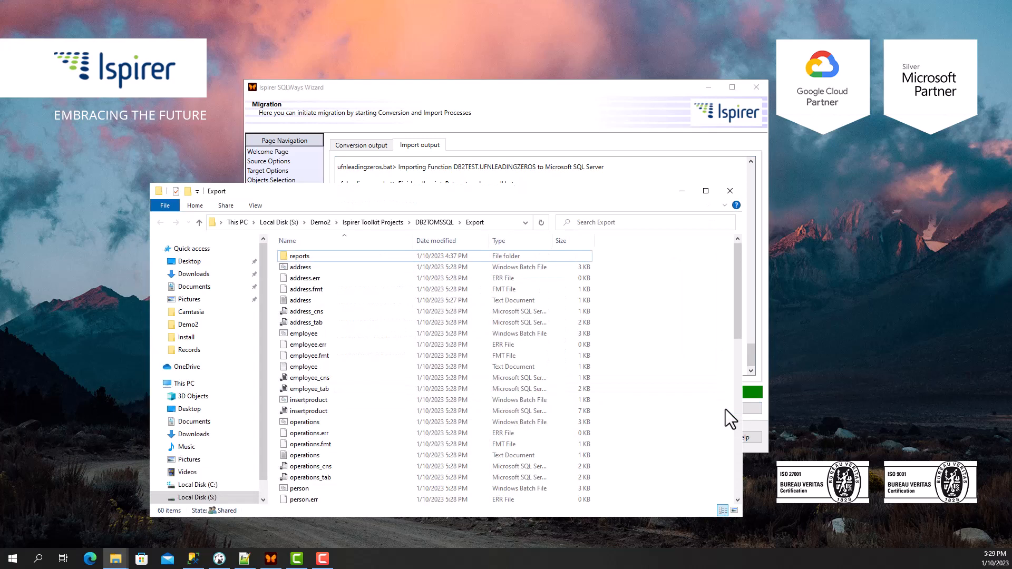
left_click(683, 195)
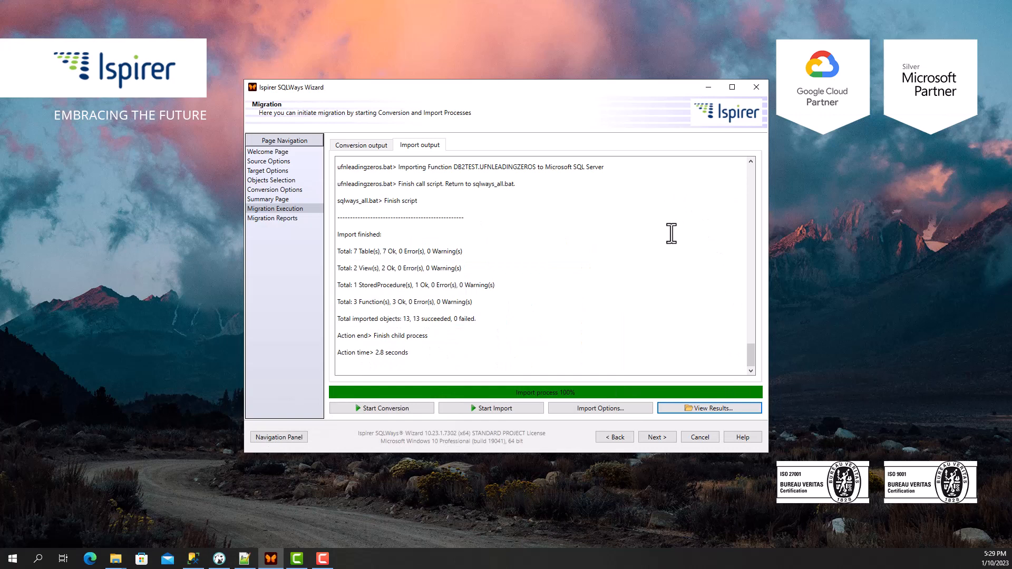
Step: Review the summary, export and import migration reports, and finish the wizard
left_click(658, 437)
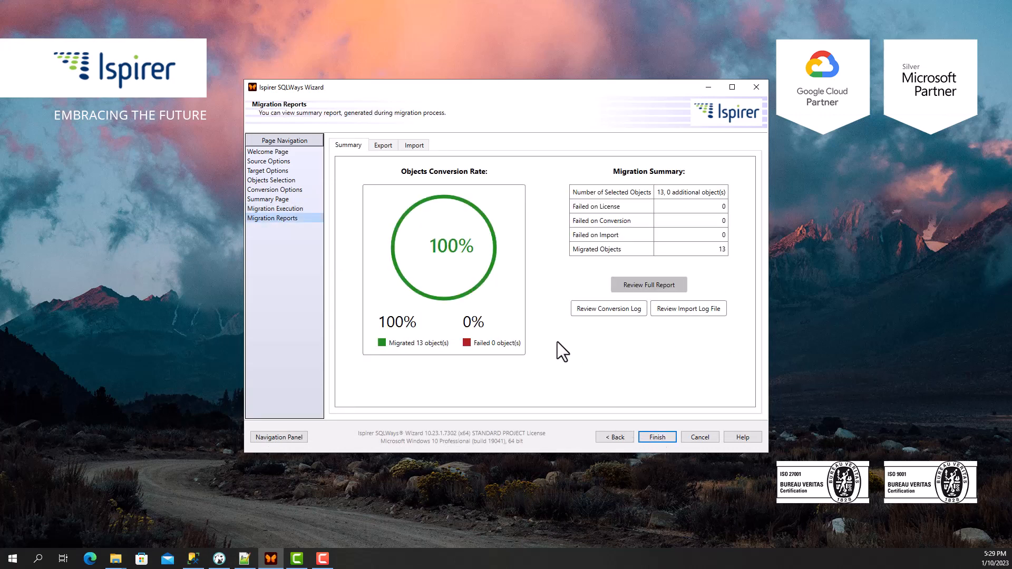
left_click(385, 147)
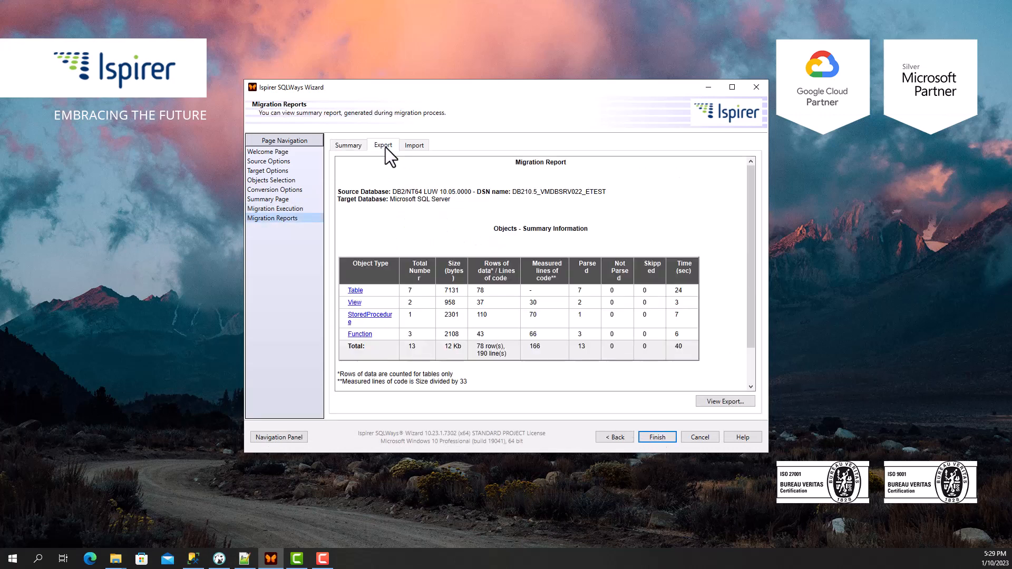
left_click(413, 146)
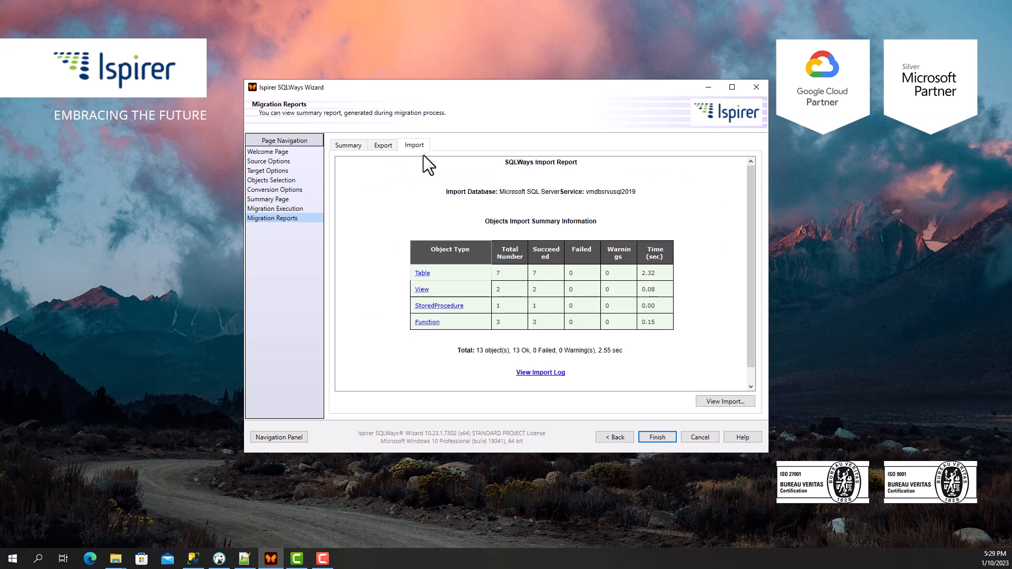
left_click(666, 435)
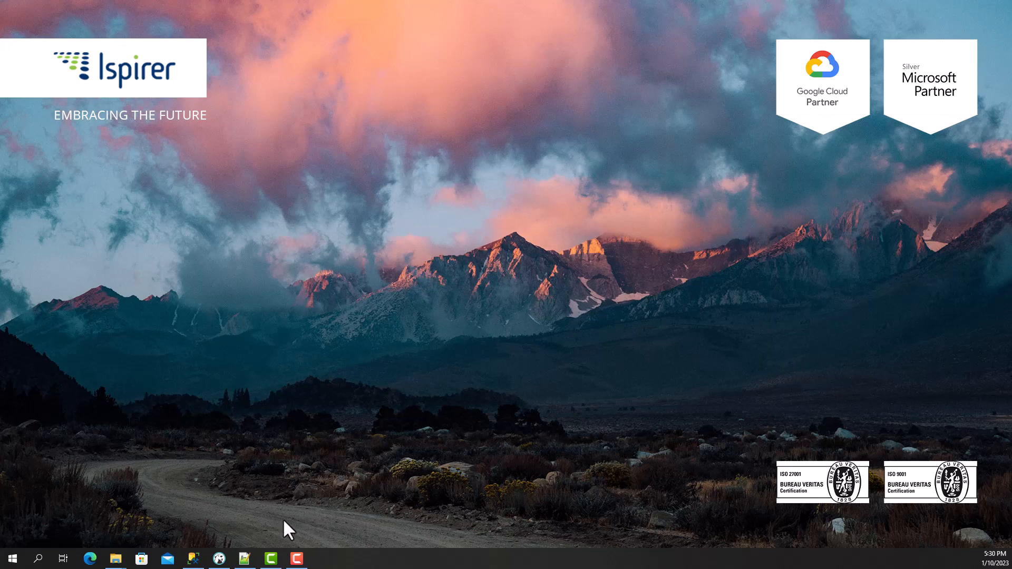
Step: Switch to DBeaver and examine the source DDL of the DB2TEST INSERTPRODUCT procedure through to its insert statements
left_click(220, 560)
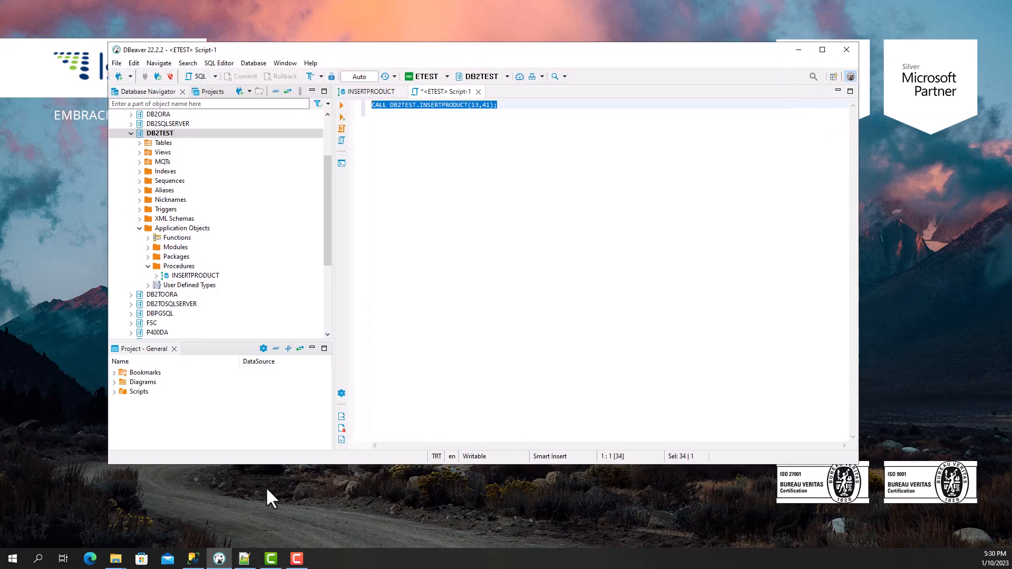
left_click(377, 94)
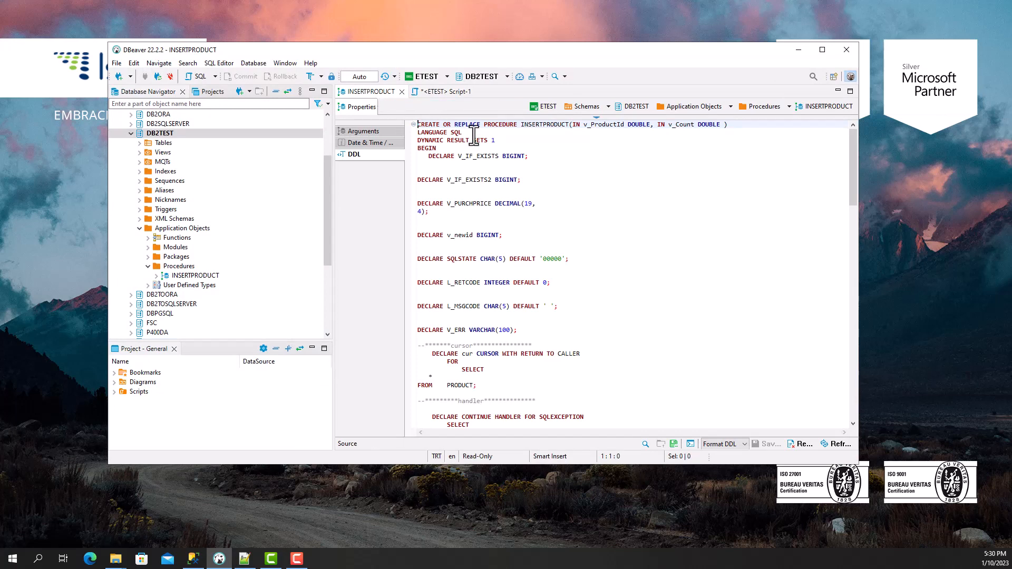
scroll(474, 135, "down", 10)
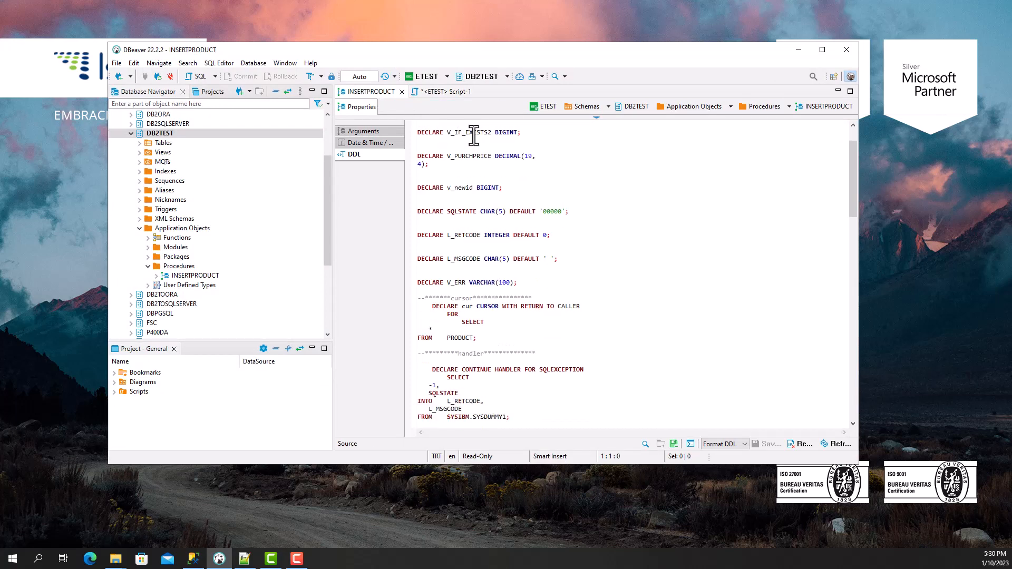
scroll(474, 135, "down", 15)
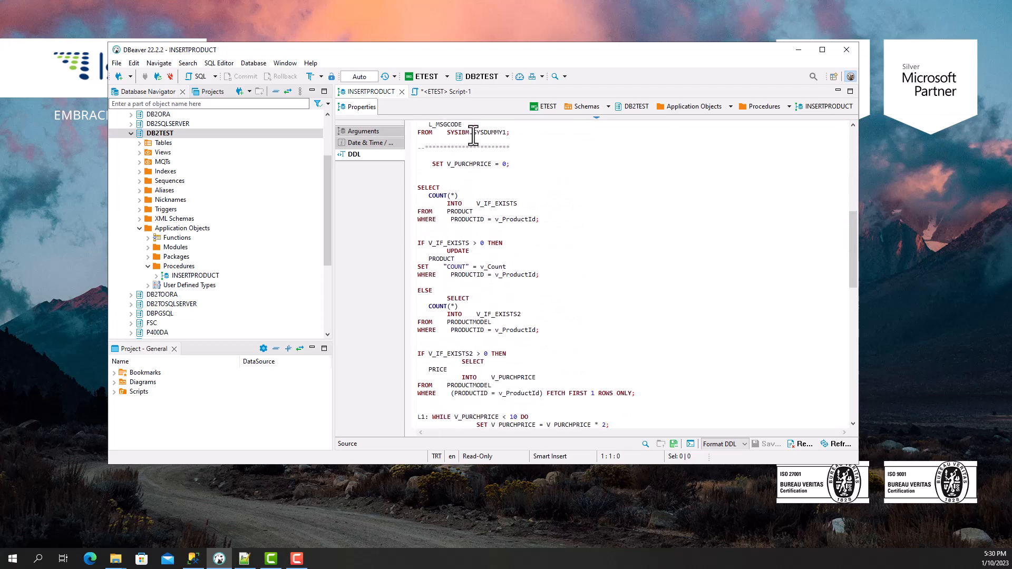
scroll(473, 136, "down", 11)
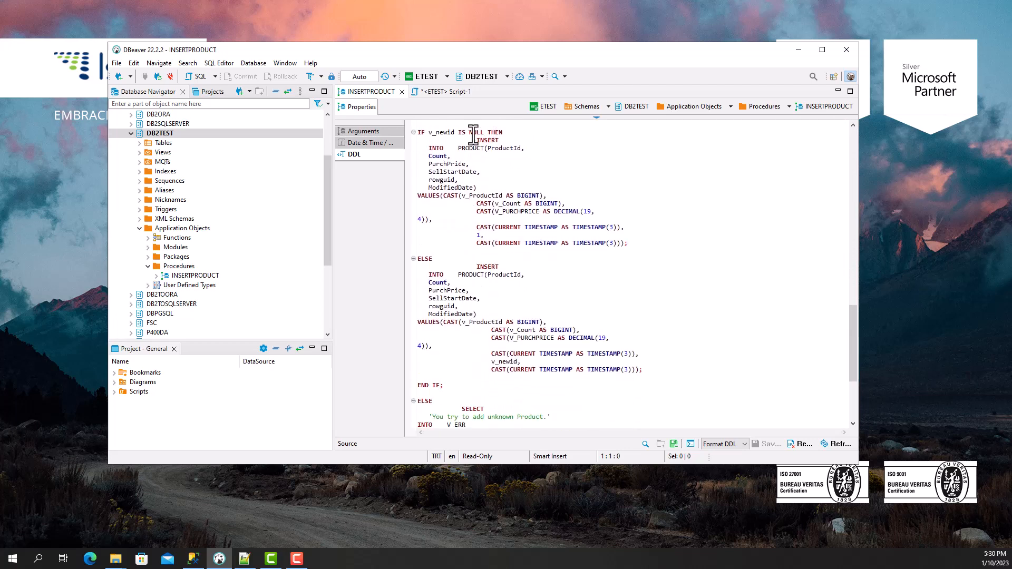
Step: Run CALL DB2TEST.INSERTPRODUCT(13,41) on the DB2 source, check the last returned product rows, and minimize DBeaver
left_click(444, 93)
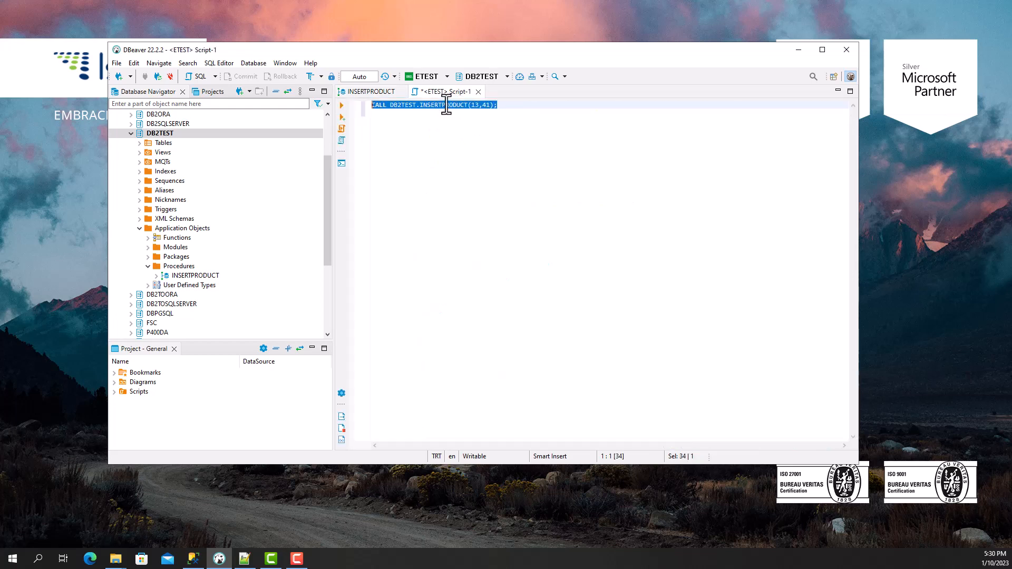
left_click(340, 109)
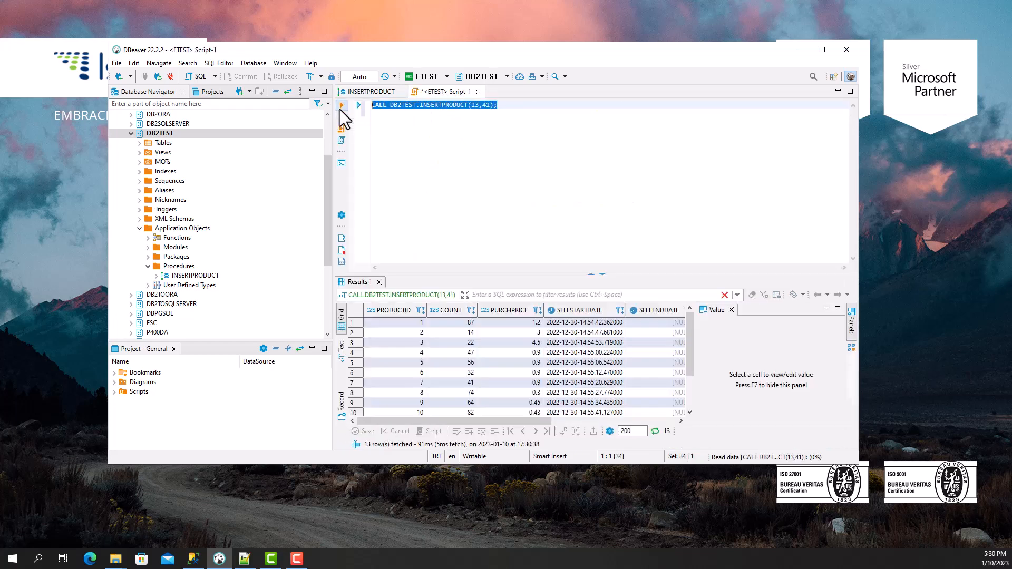
scroll(504, 349, "down", 2)
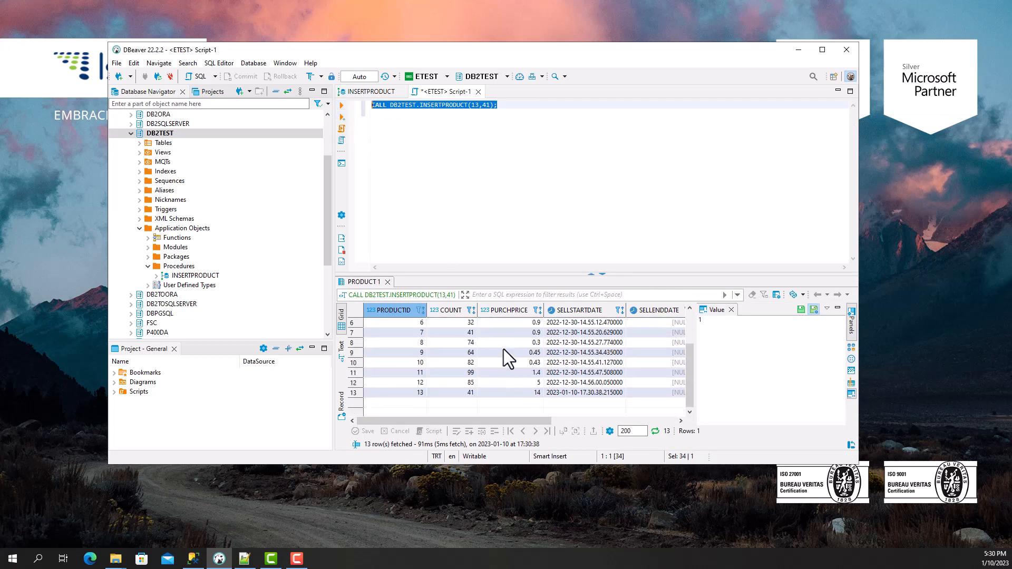
left_click(798, 52)
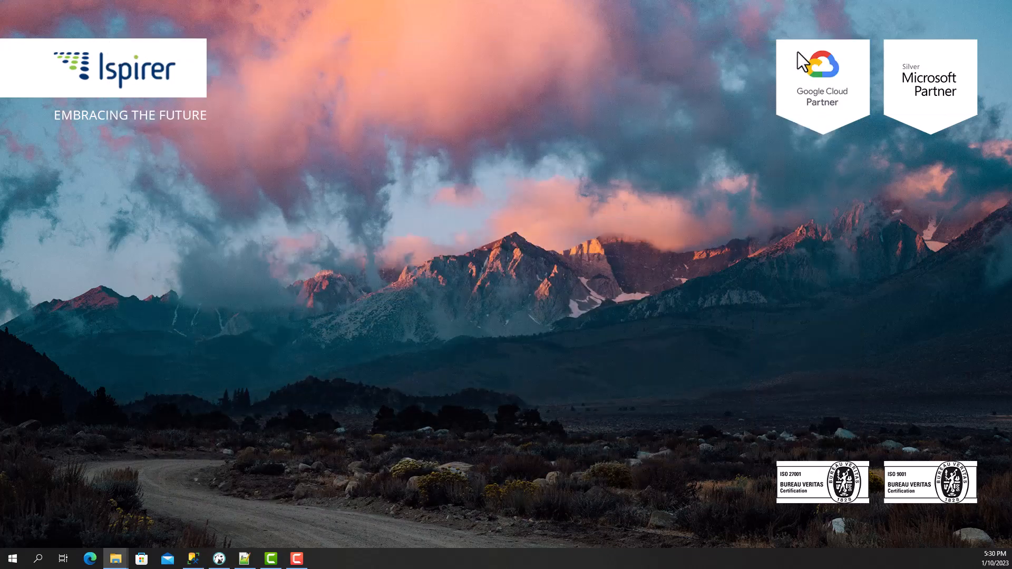
Step: Switch to SQL Server Management Studio, refresh the A_DB2TOMSSQL database and expand its stored procedures
left_click(193, 559)
right_click(105, 148)
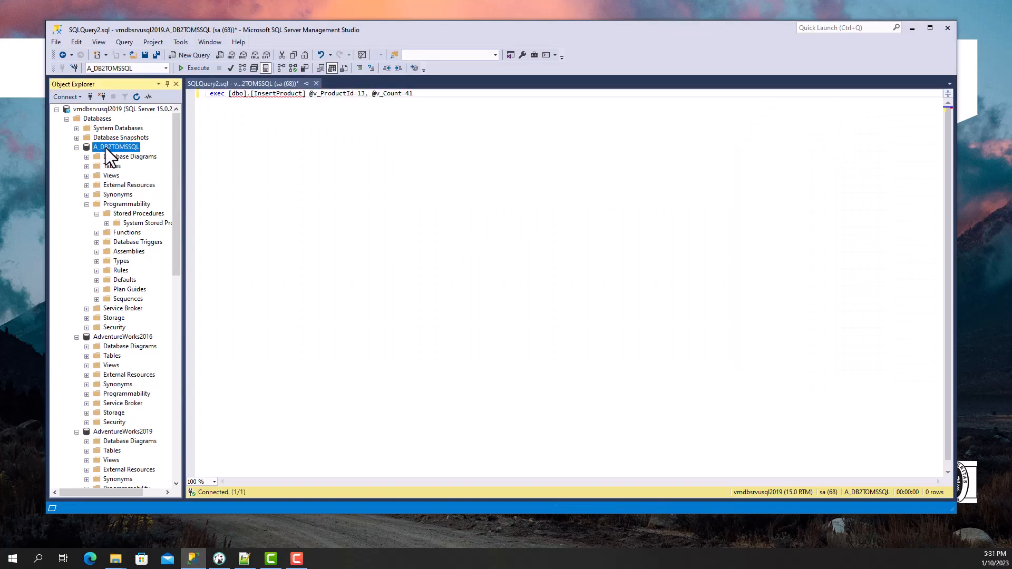
left_click(141, 317)
left_click(86, 205)
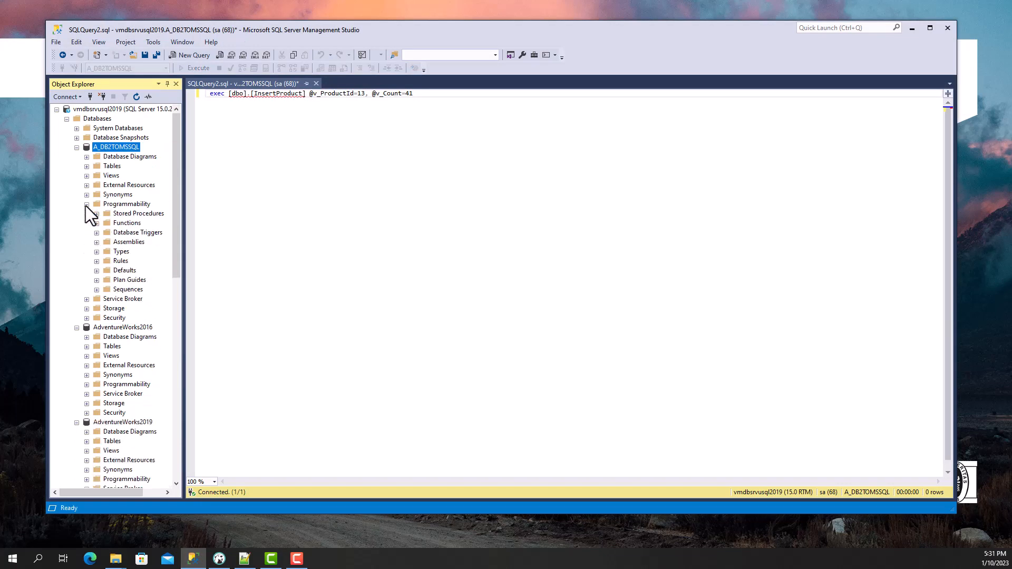
left_click(97, 214)
Step: Script the migrated dbo.INSERTPRODUCT procedure as CREATE in a new query editor window and review its converted code
right_click(138, 232)
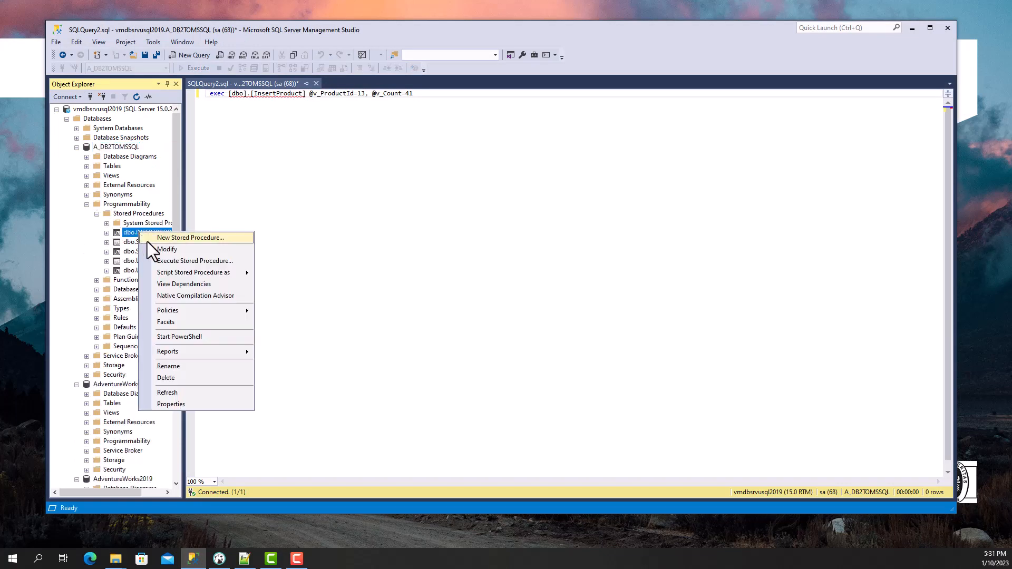
mouse_move(198, 273)
mouse_move(286, 272)
left_click(368, 275)
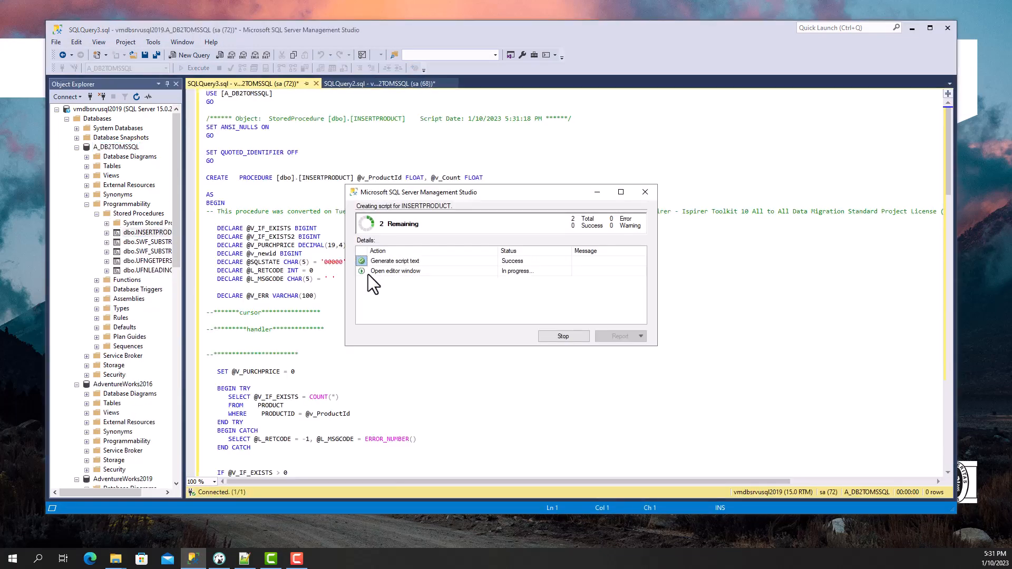
scroll(372, 276, "down", 15)
scroll(378, 269, "down", 20)
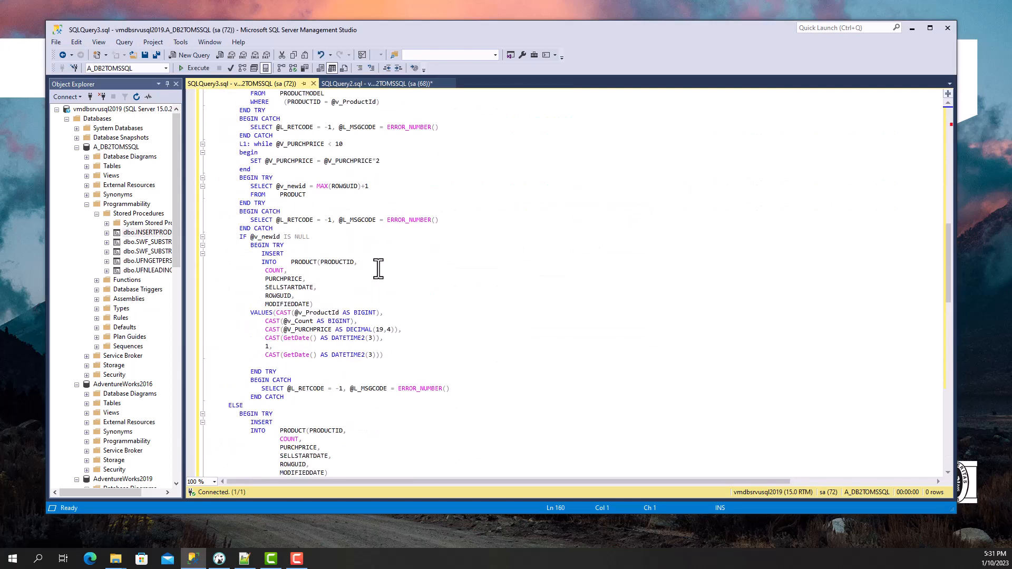
left_click(373, 85)
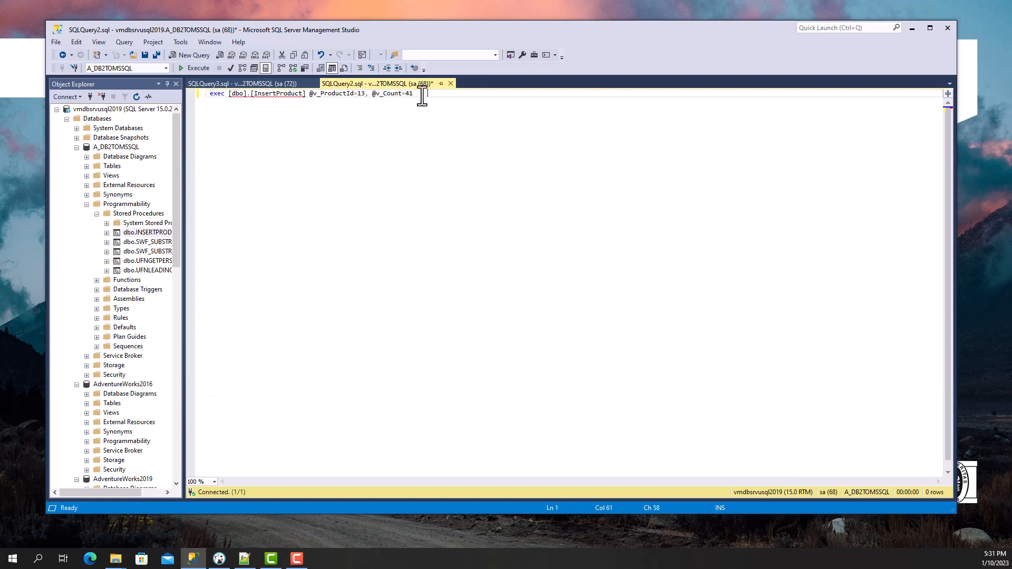
left_click_drag(208, 96, 410, 93)
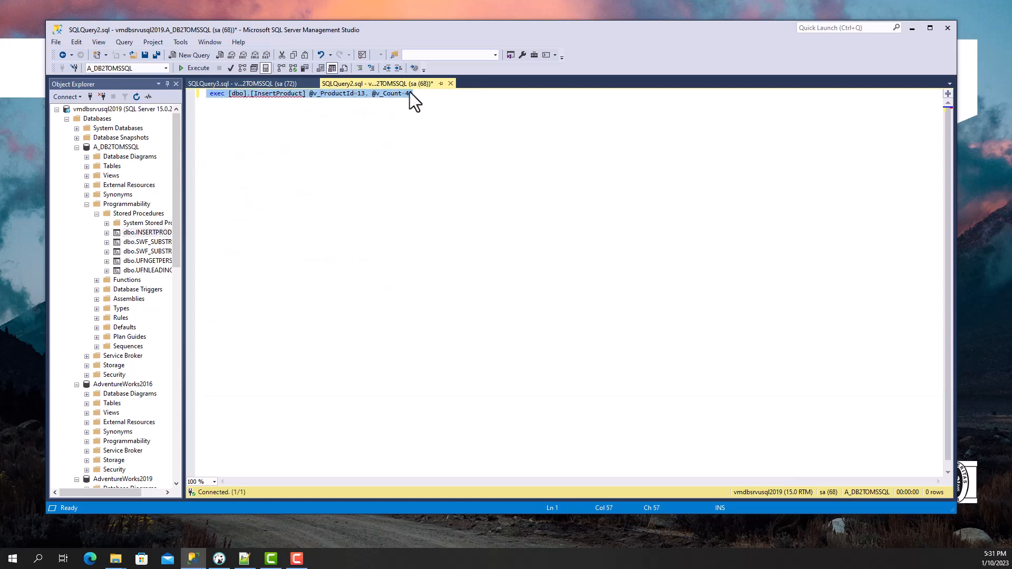
left_click(207, 68)
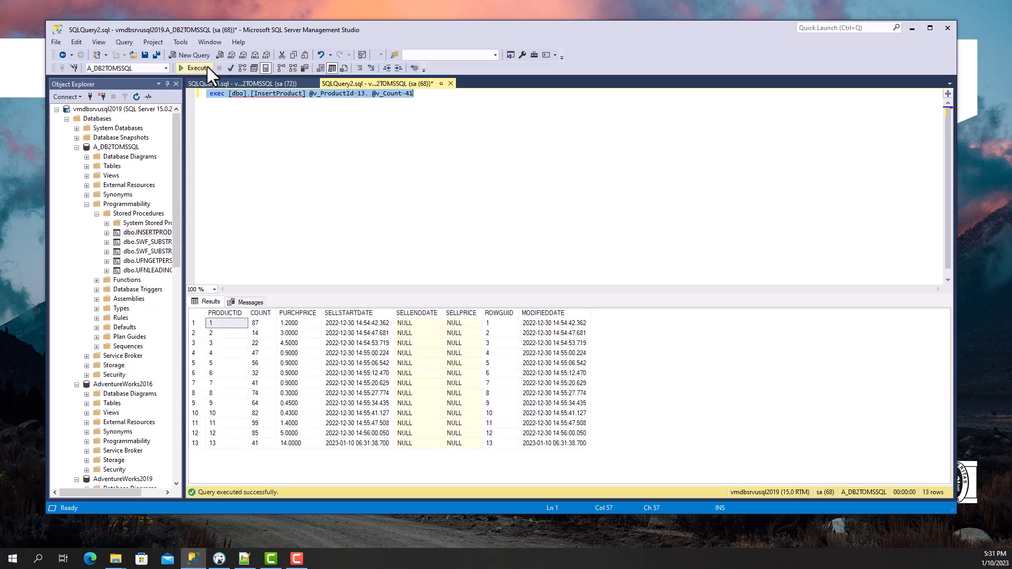